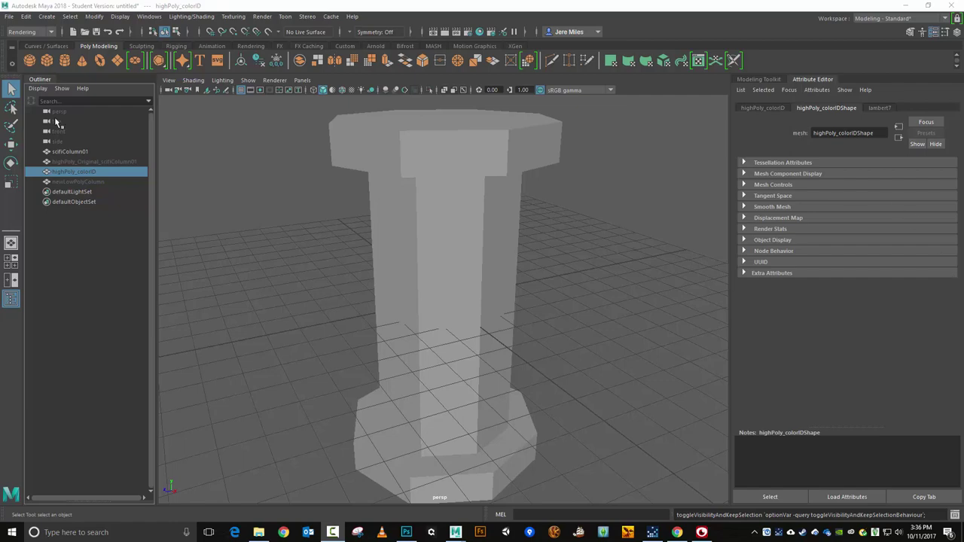
- Hide the low-poly scifiColumn01 column
click(454, 150)
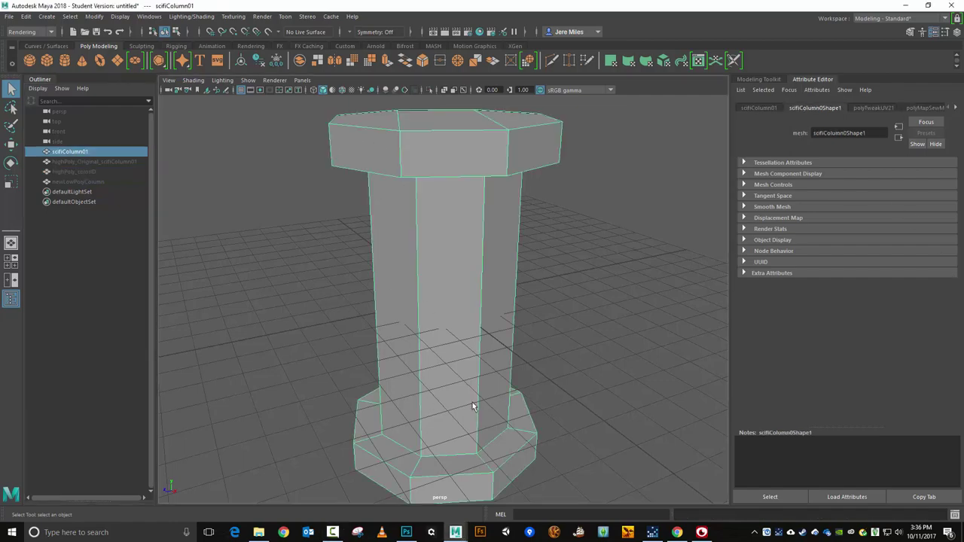
alt+drag(527, 396, 548, 386)
key(ctrl+h)
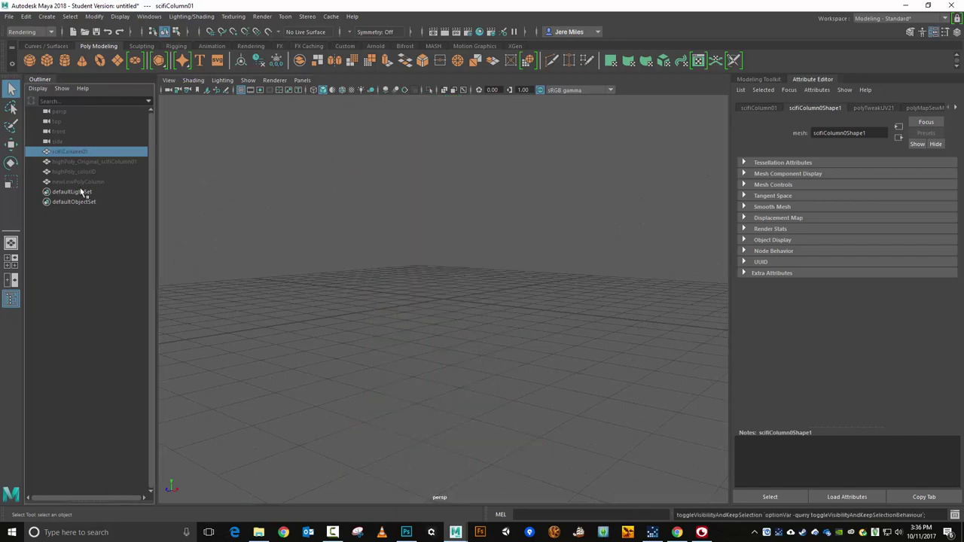
- Unhide highPoly_colorID and orbit to inspect it from below and above
click(81, 174)
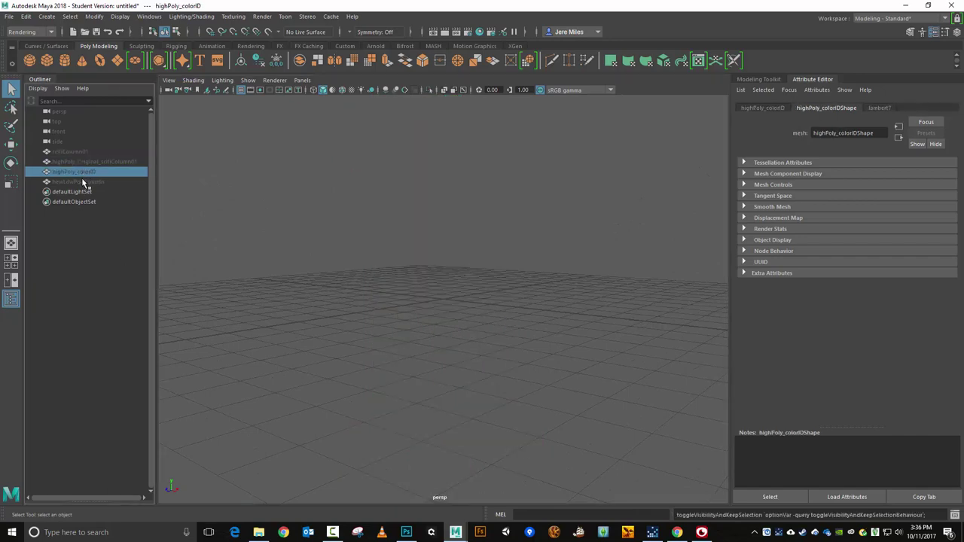
key(shift+h)
alt+drag(458, 275, 454, 212)
alt+drag(393, 317, 387, 478)
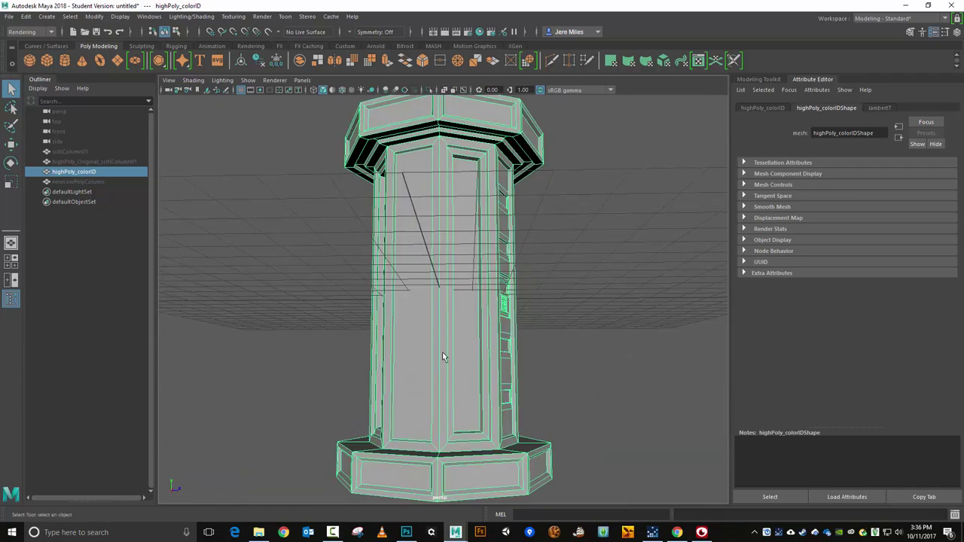
alt+drag(569, 268, 474, 324)
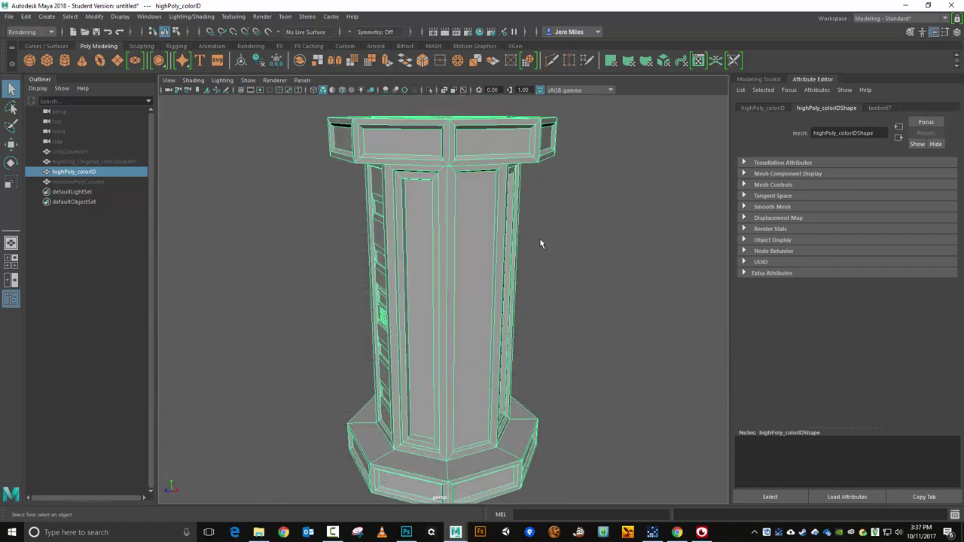
alt+drag(537, 243, 519, 201)
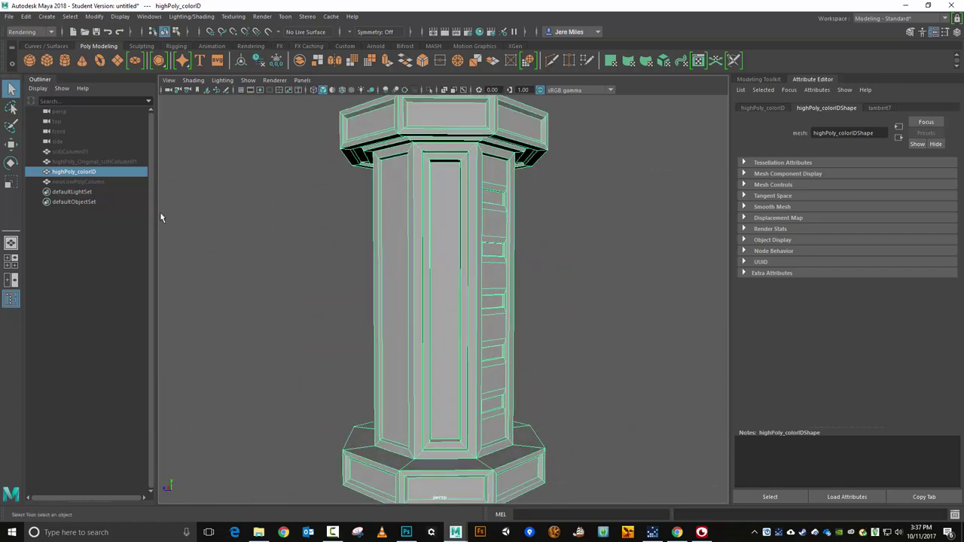
- Unhide scifiColumn01 and leave it selected
click(62, 151)
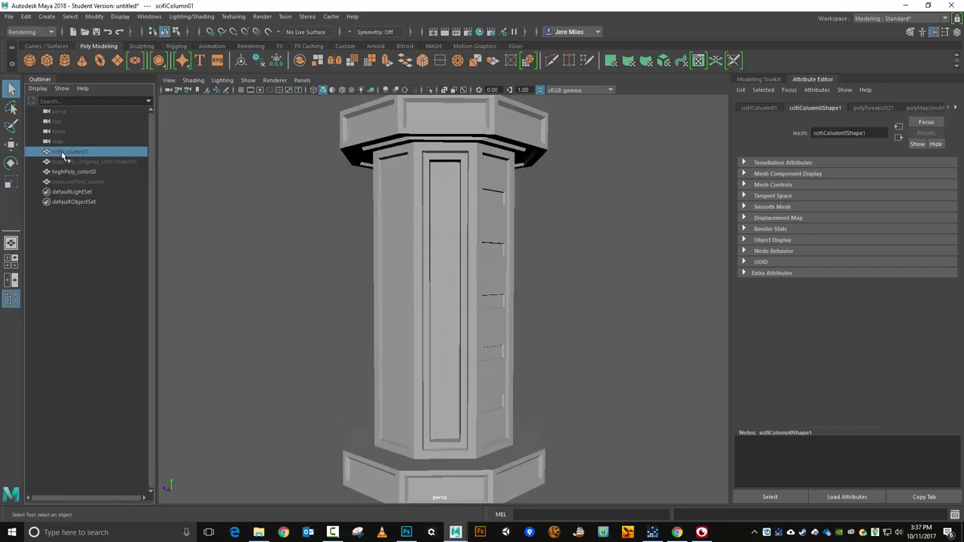
key(h)
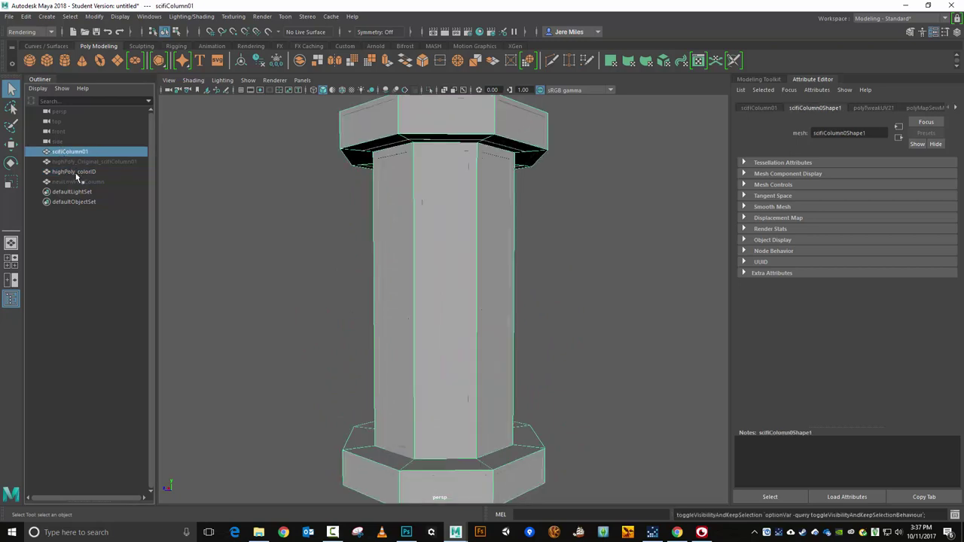
click(74, 171)
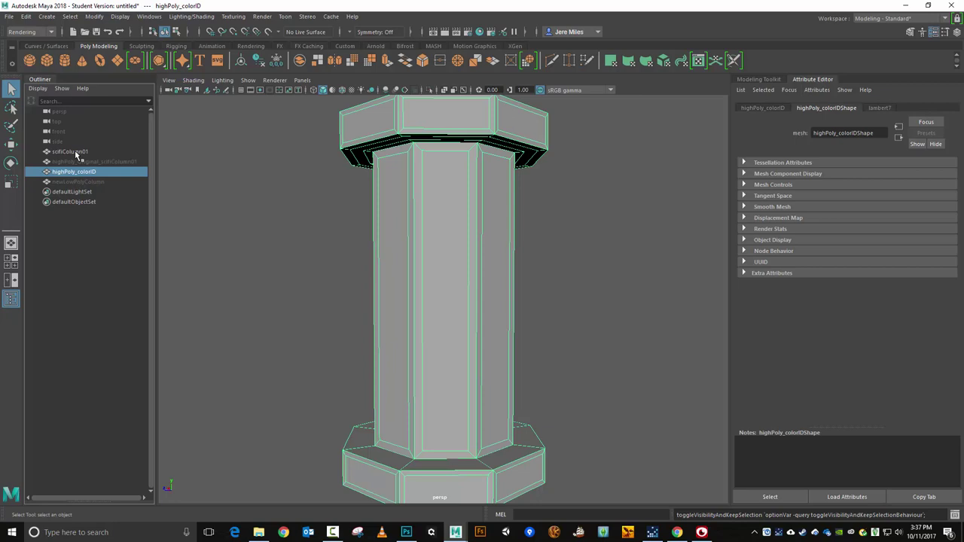
click(75, 153)
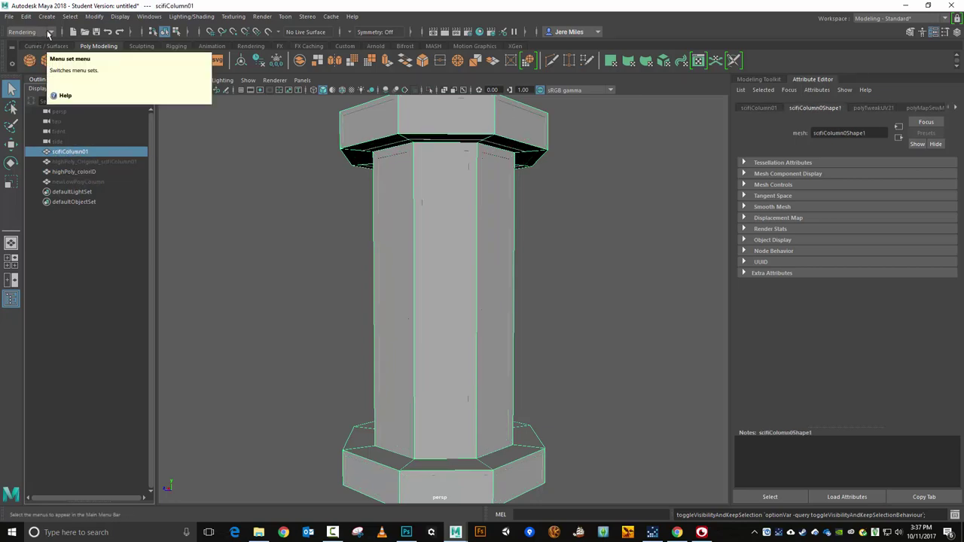
- Bring up the Lighting/Shading menu for the selected scifiColumn01
click(50, 34)
click(30, 89)
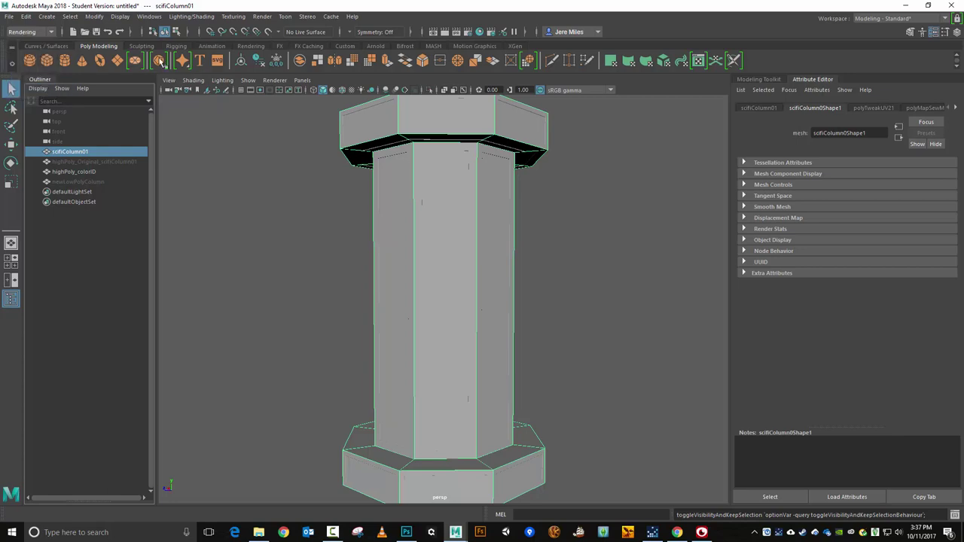
click(199, 18)
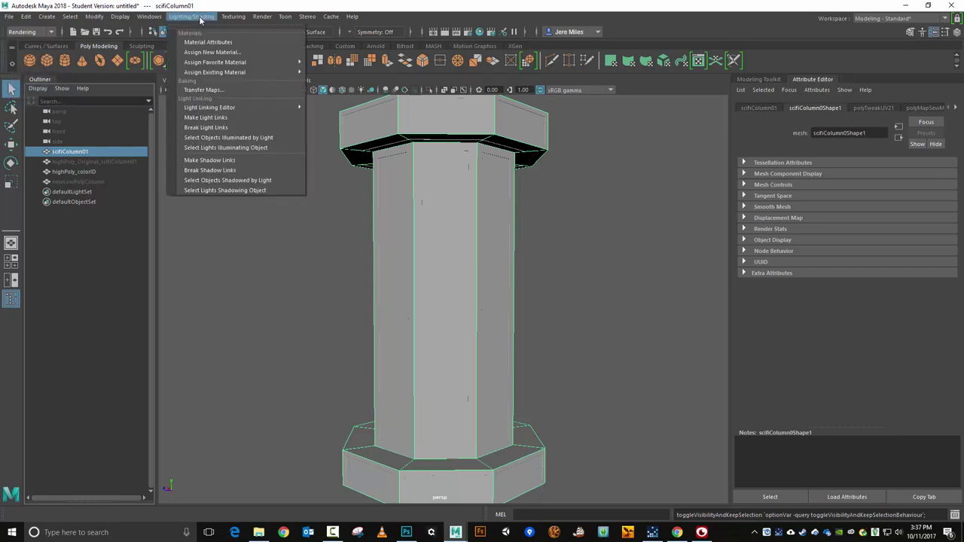
- Open Transfer Maps, remove the old Normal map output, and move the window aside
click(228, 89)
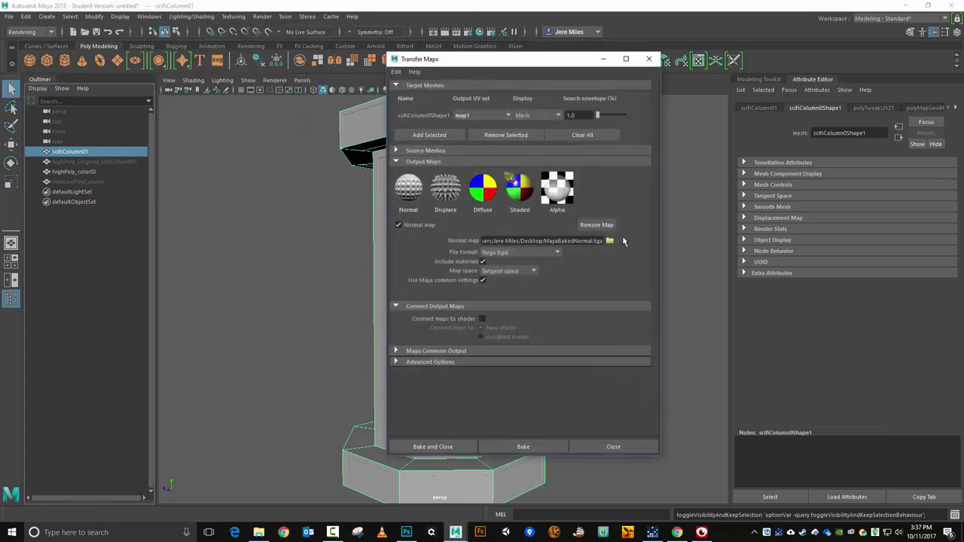
click(606, 225)
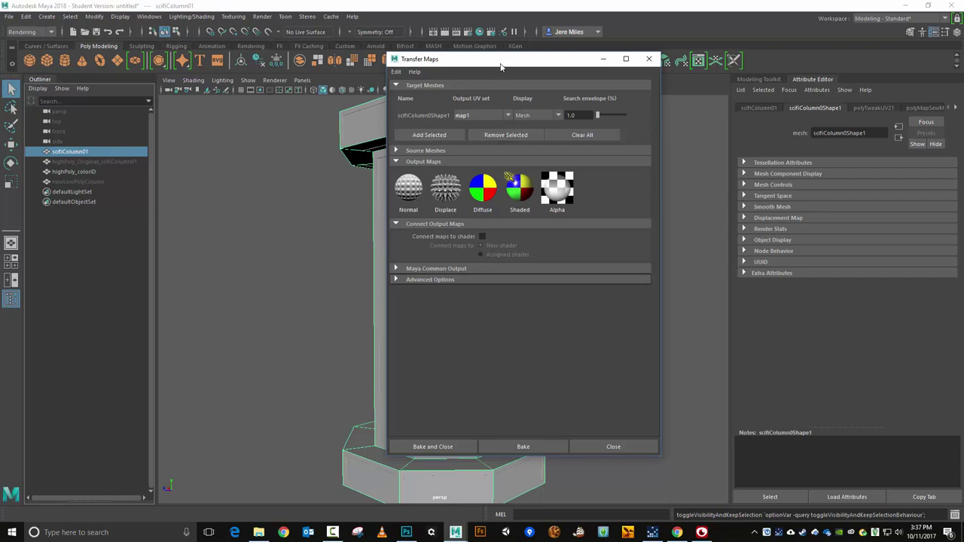
drag(503, 62, 716, 60)
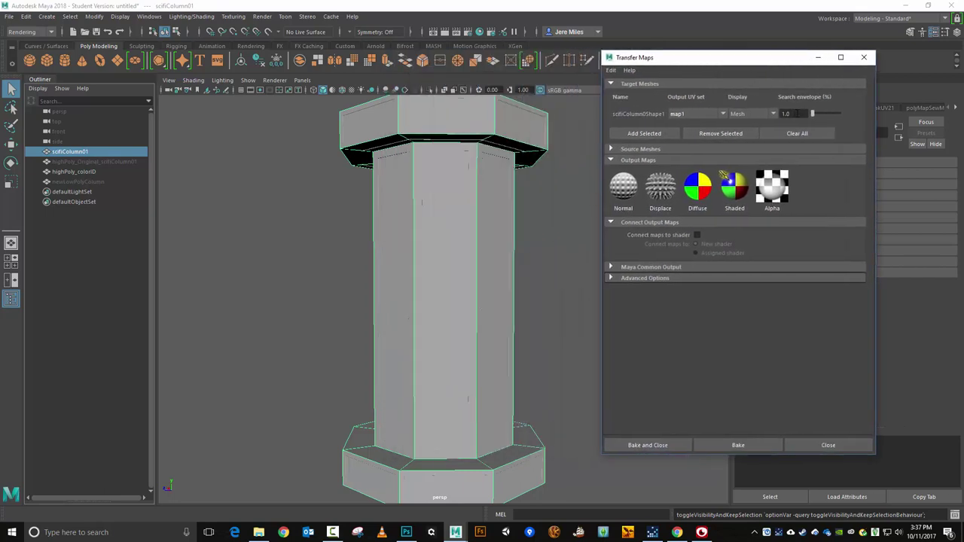
click(785, 114)
click(770, 114)
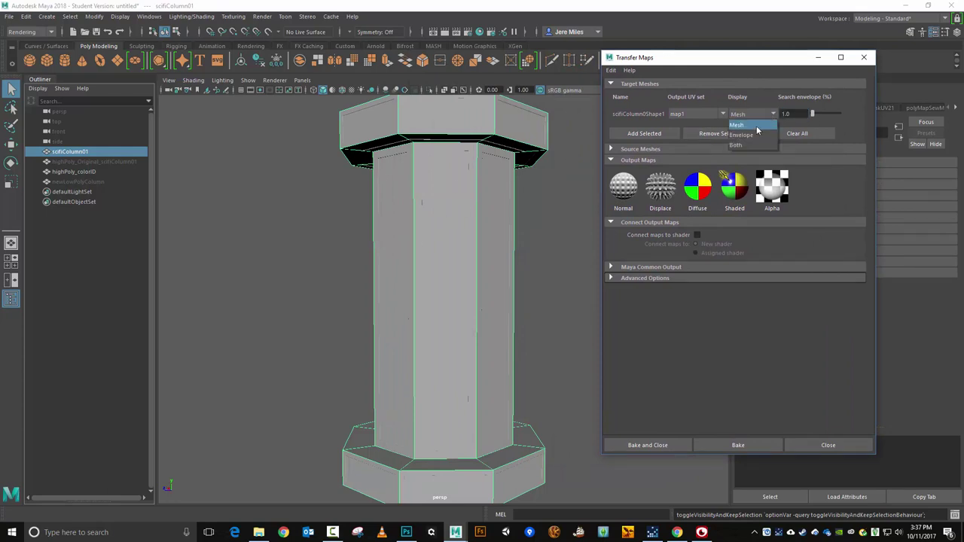
- Display the search envelope at size 0 and orbit to inspect it
click(741, 135)
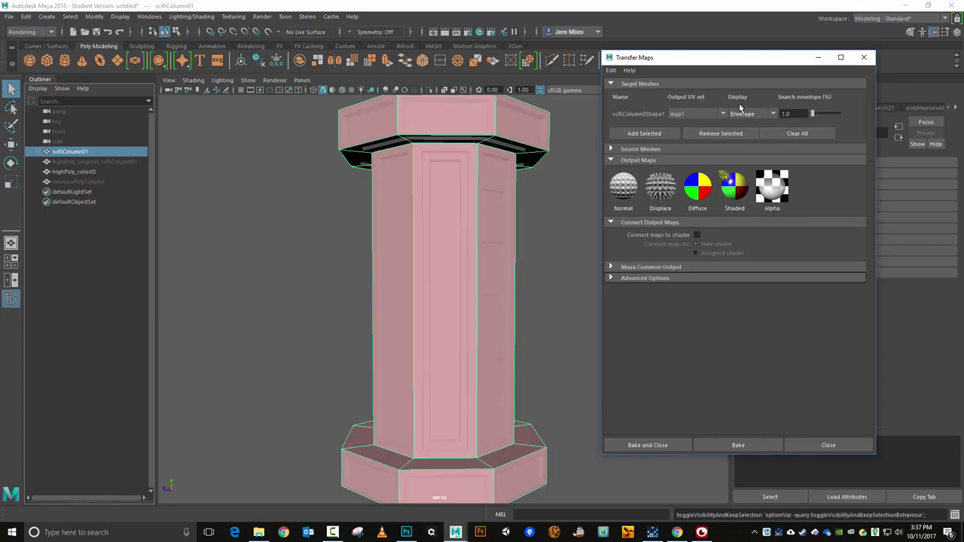
click(790, 113)
key(Return)
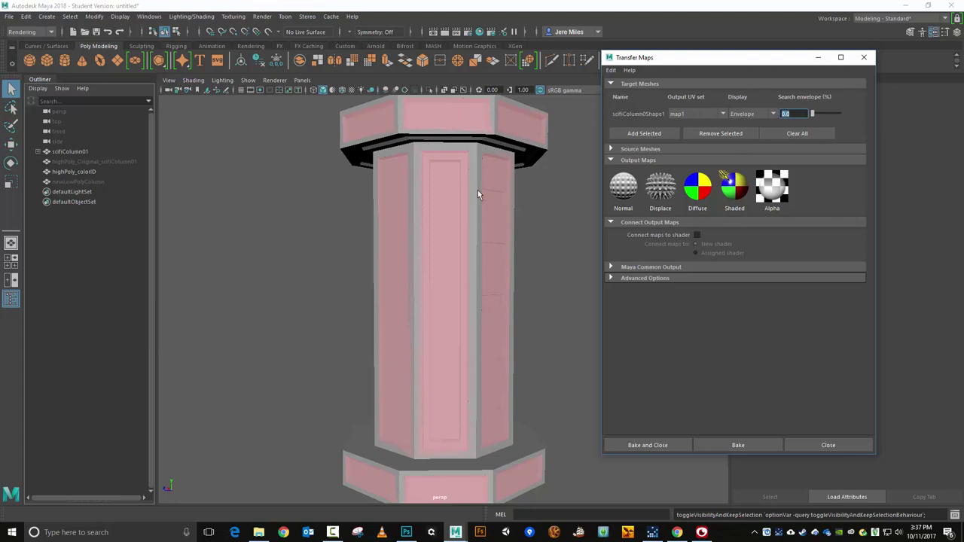
alt+drag(489, 470, 392, 422)
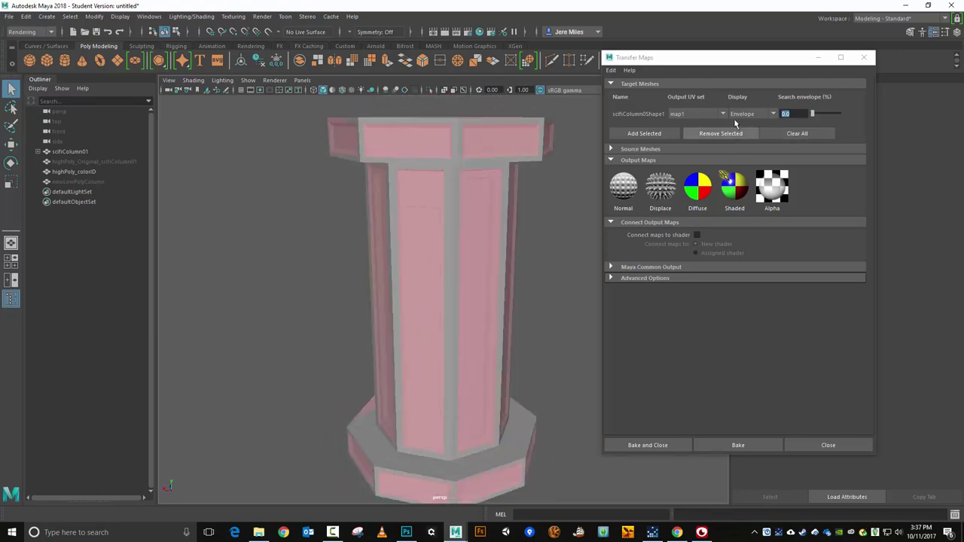
alt+drag(486, 203, 511, 214)
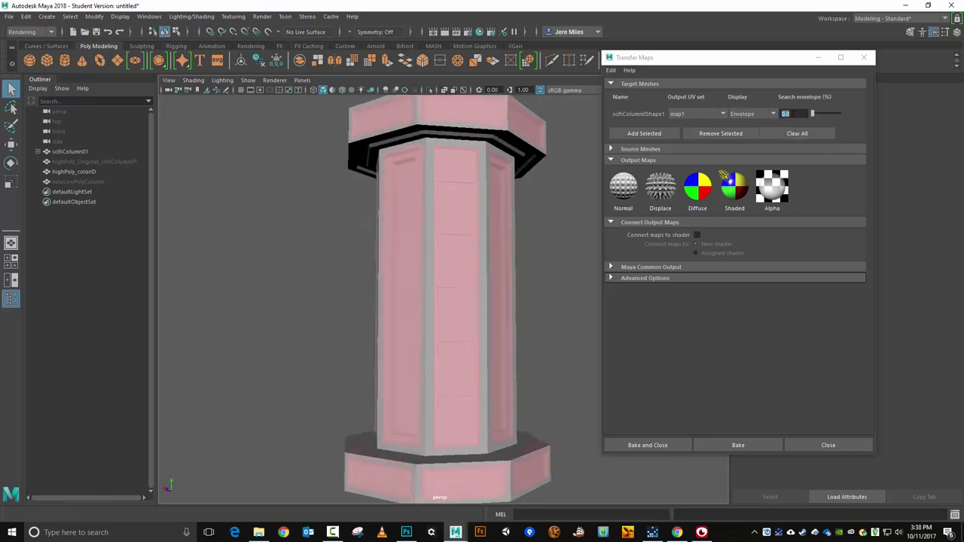
- Set the search envelope back to 1 so it encloses the high-poly column
click(780, 114)
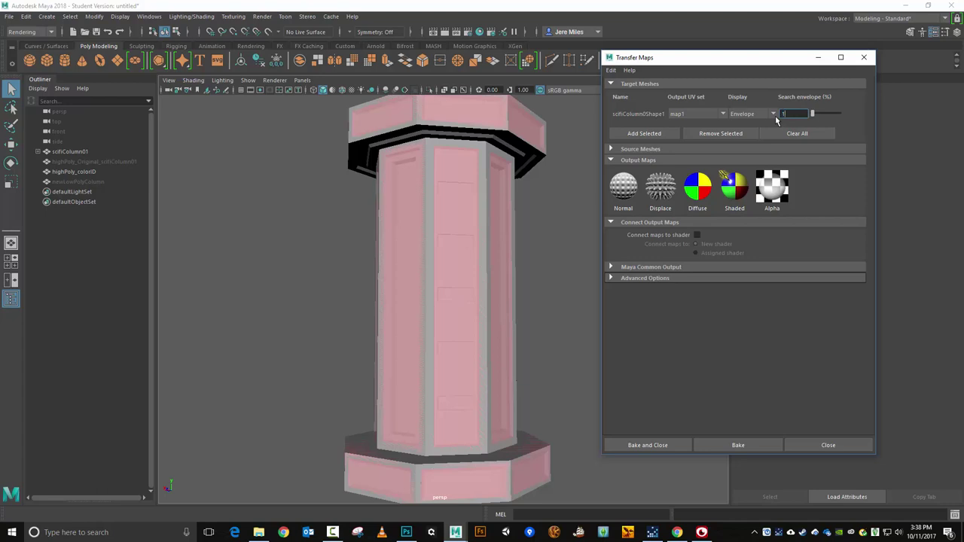
text(1)
alt+drag(544, 241, 388, 219)
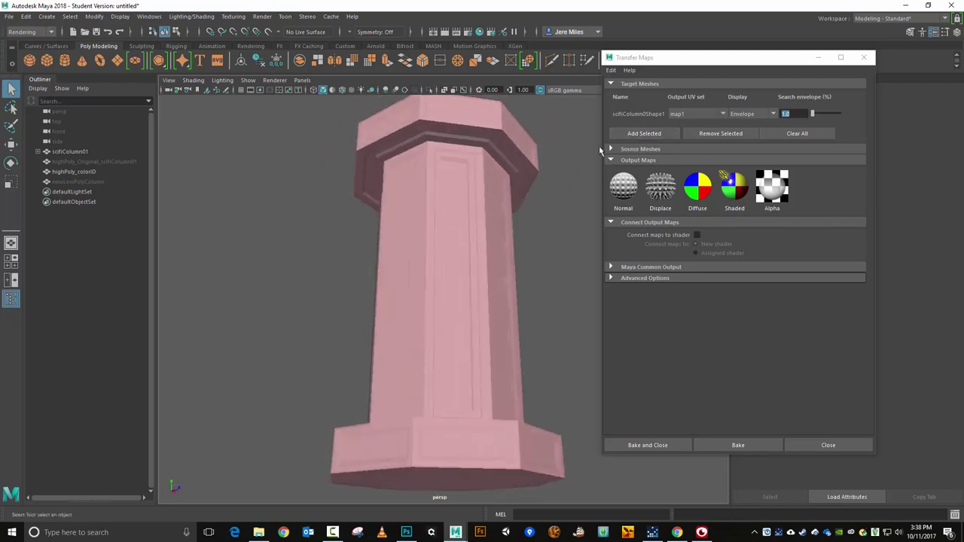
- Add highPoly_colorIDShape as source mesh and add a tangent-space Normal map output
click(73, 173)
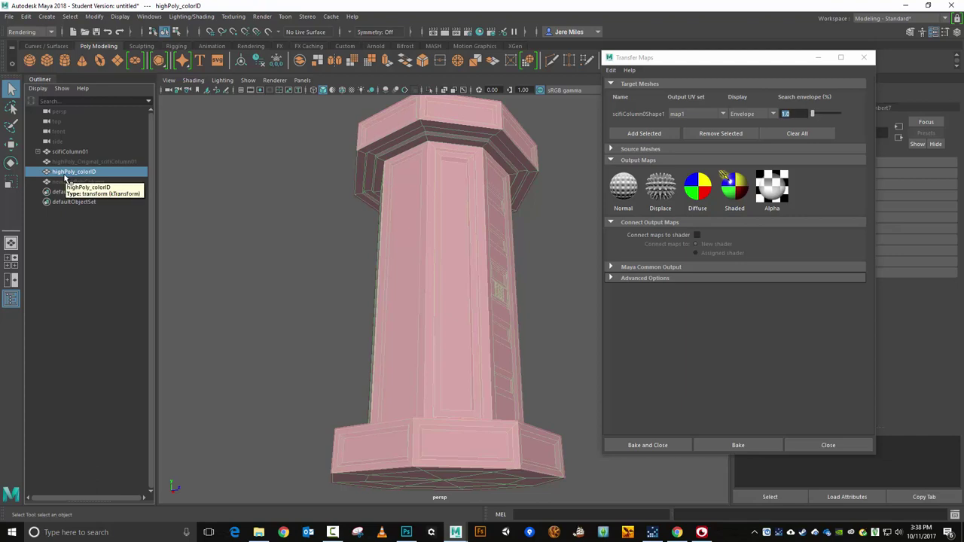
click(610, 149)
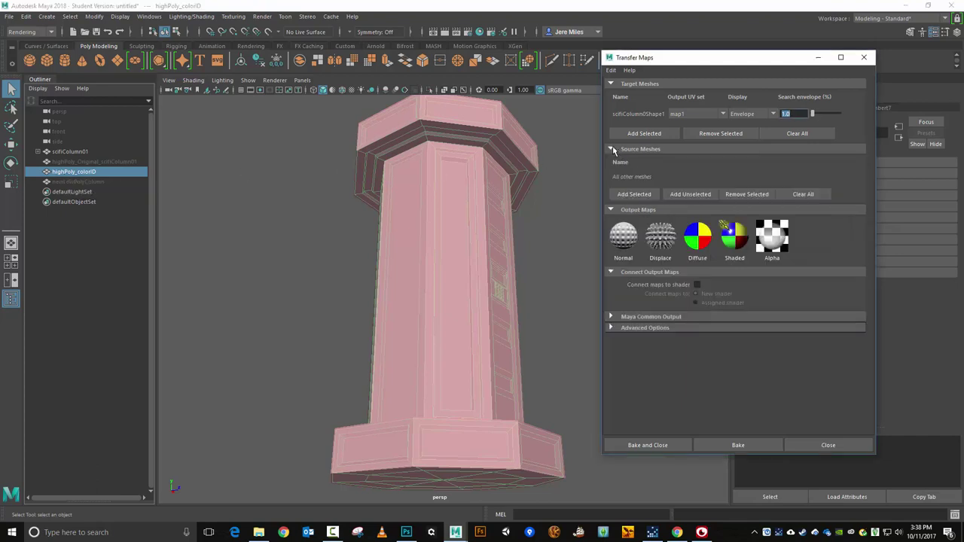
click(632, 194)
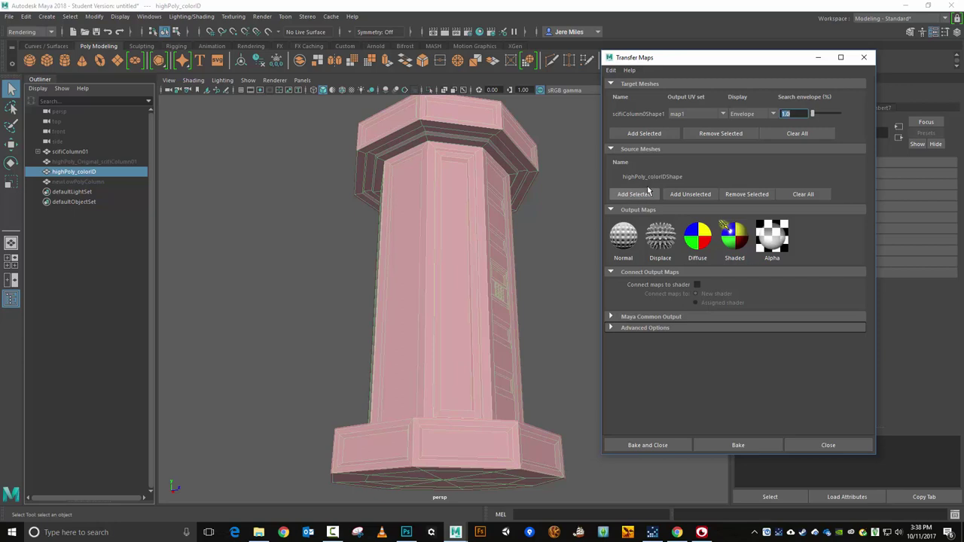
click(621, 239)
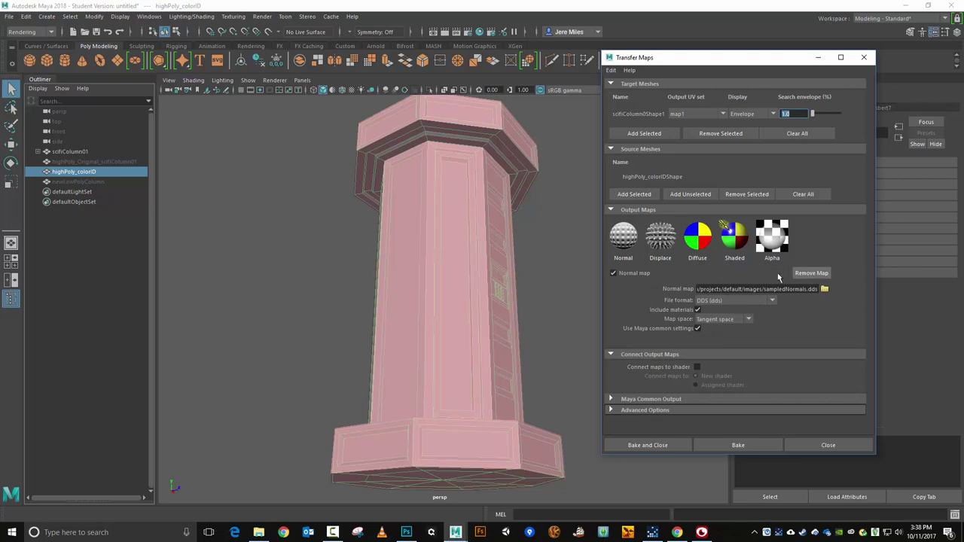
- Point the Normal map output to MayaBakedNormal.tga on the Desktop as Targa
click(824, 290)
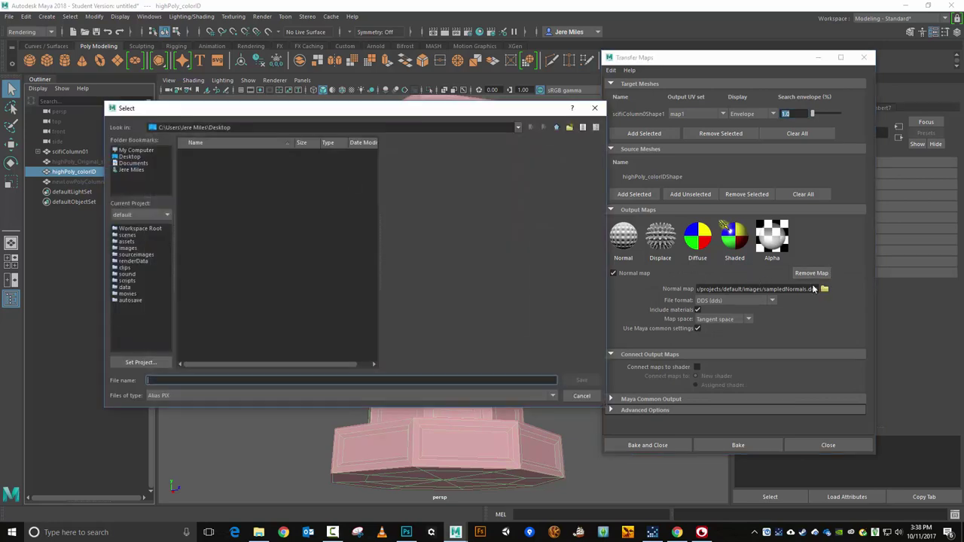
click(319, 395)
scroll(295, 420, down, 3)
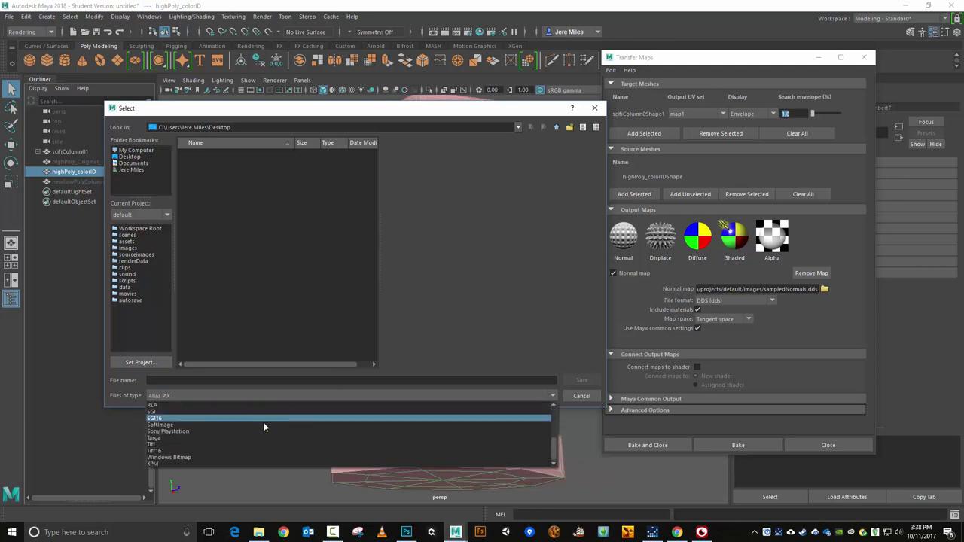
click(236, 438)
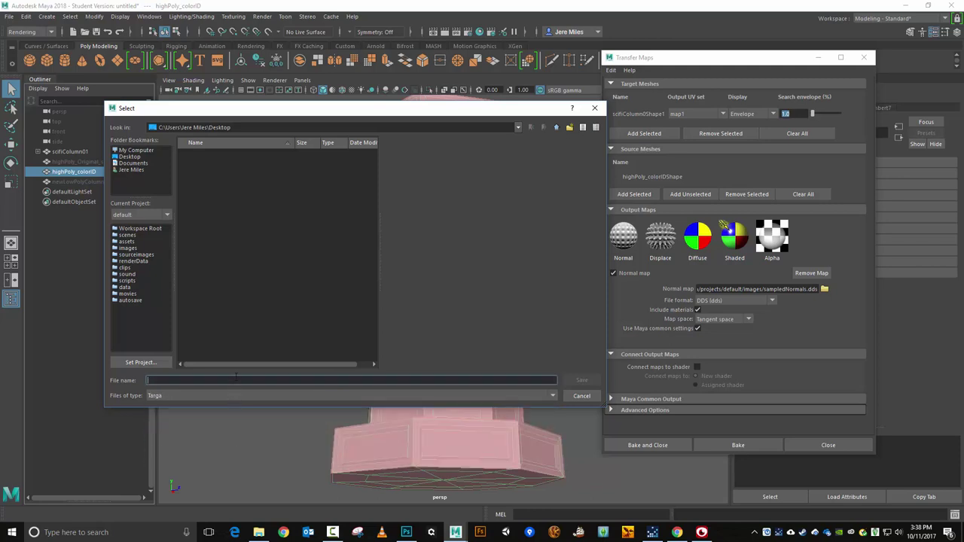
text(MayaBakedNormal)
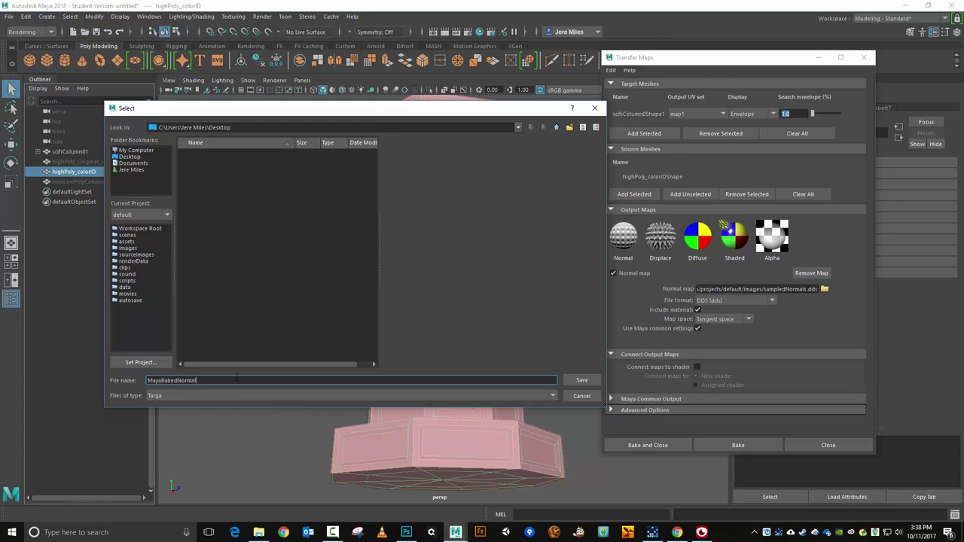
key(Return)
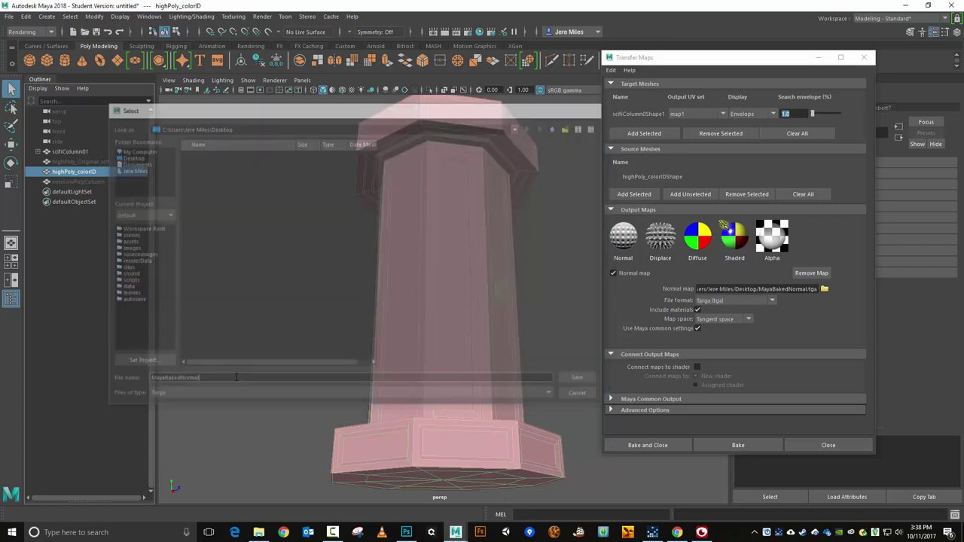
- Uncheck Include materials and leave Connect maps to shader unchecked
click(698, 310)
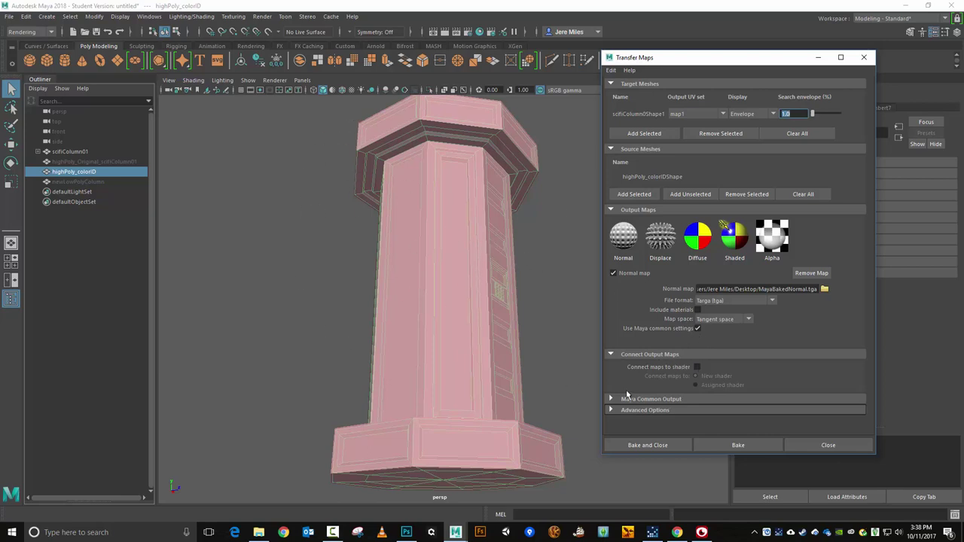
click(697, 366)
click(697, 367)
- Expand Maya Common Output and keep sampling quality at Medium (4x4) for the 1024x1024 map
click(611, 399)
scroll(802, 335, down, 3)
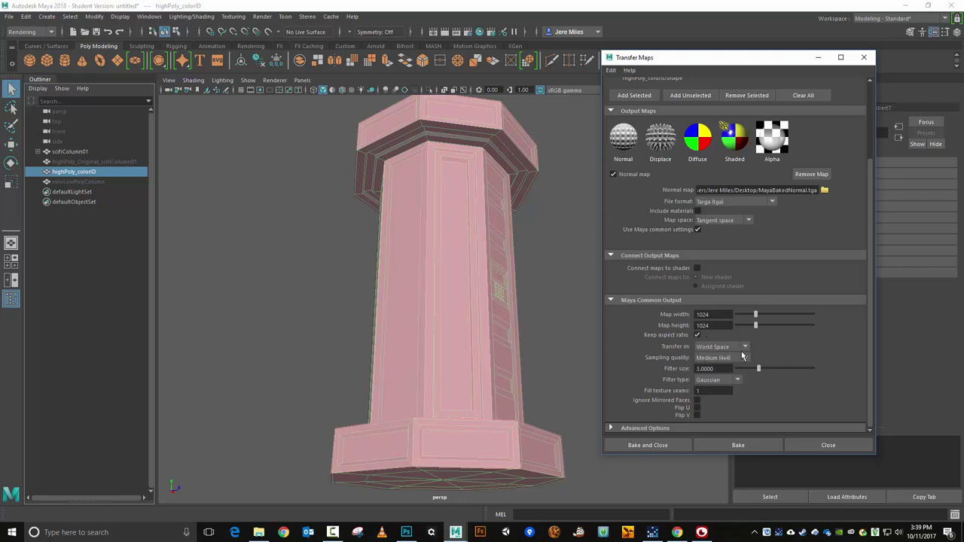
click(743, 359)
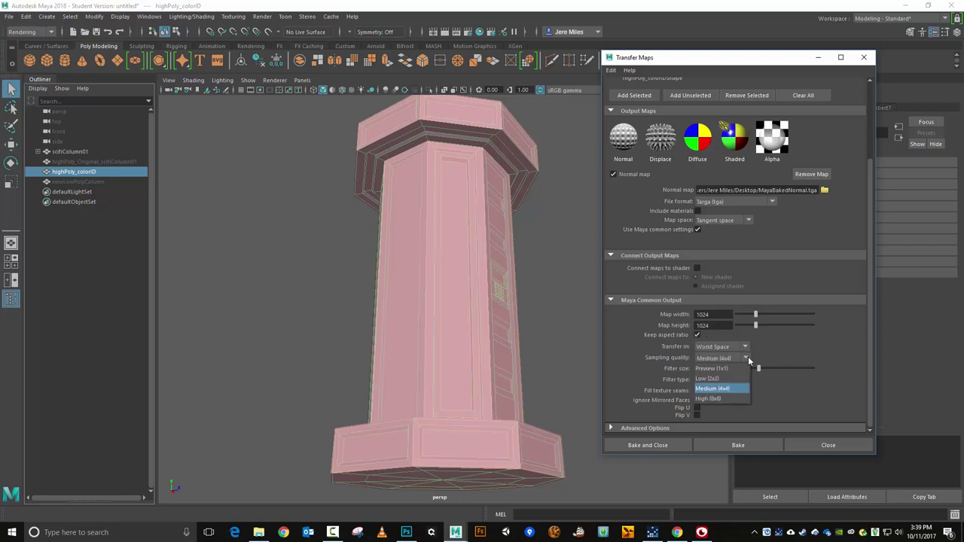
click(716, 389)
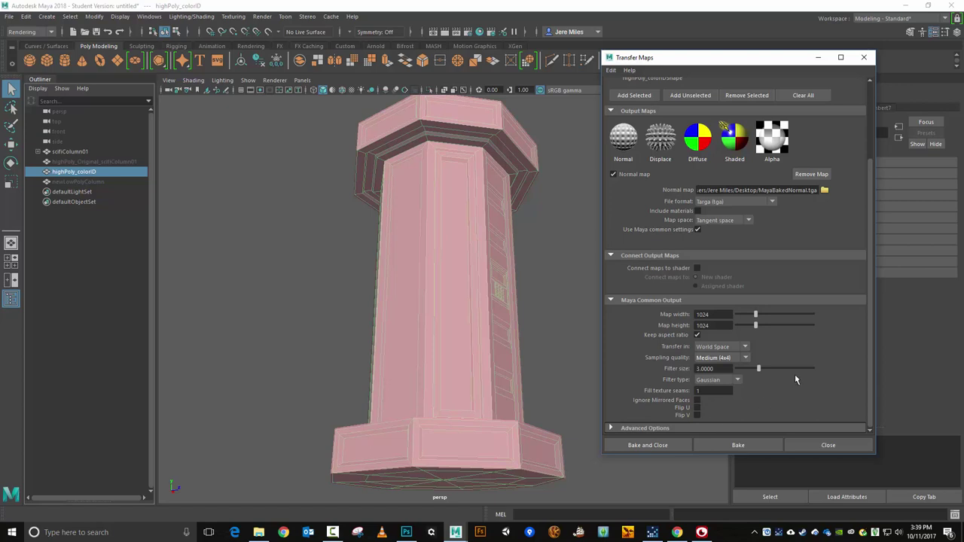
- Expand Advanced Options and set Search method to Inside Envelope Only, after trying Closest to Envelope
click(625, 428)
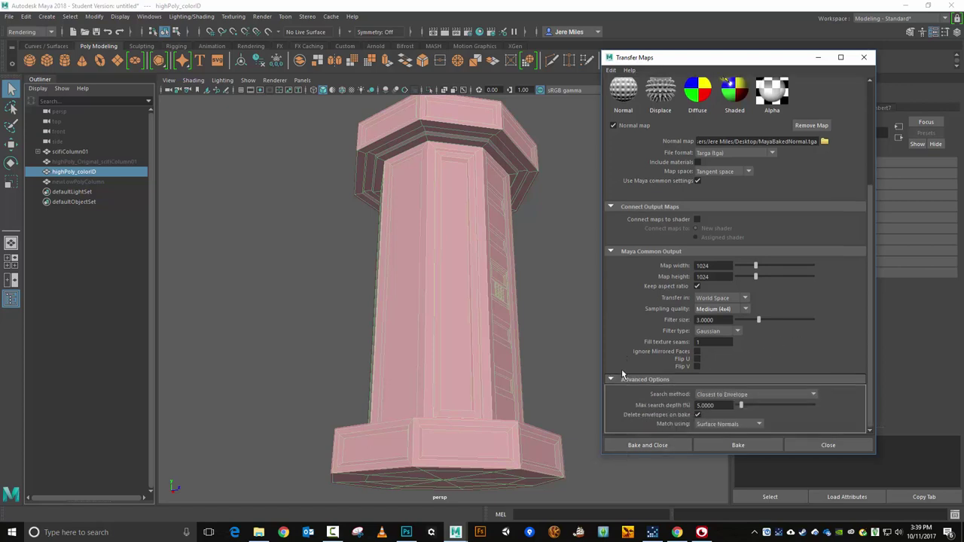
click(762, 397)
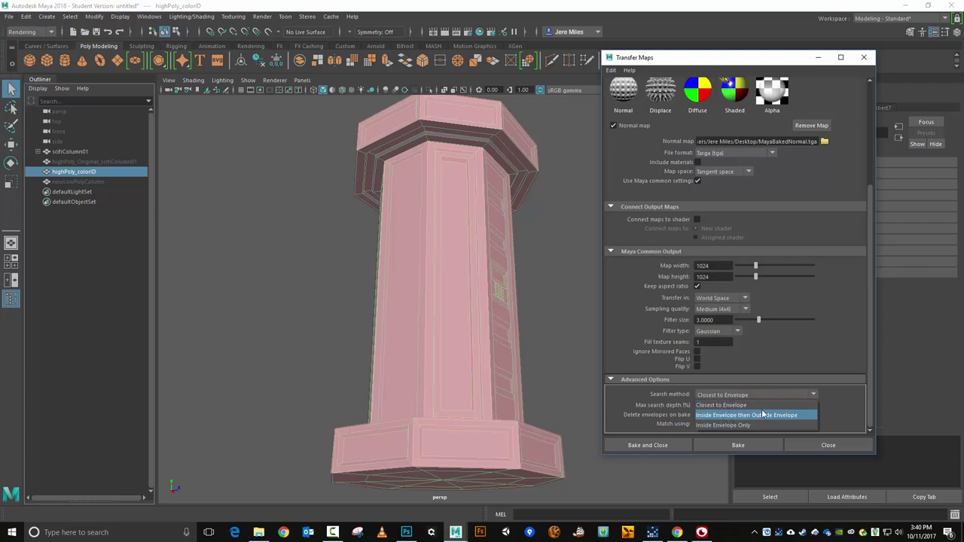
click(750, 426)
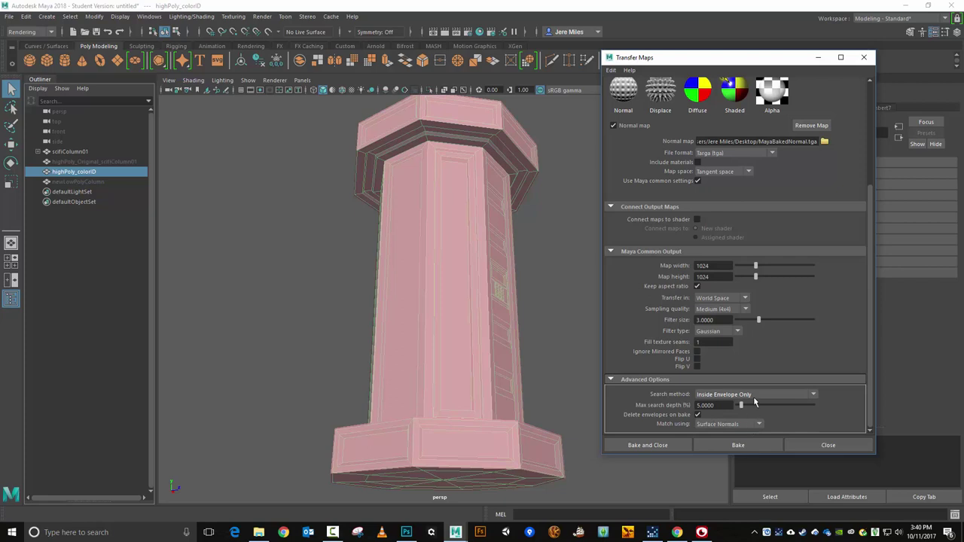
click(756, 395)
click(747, 405)
click(756, 397)
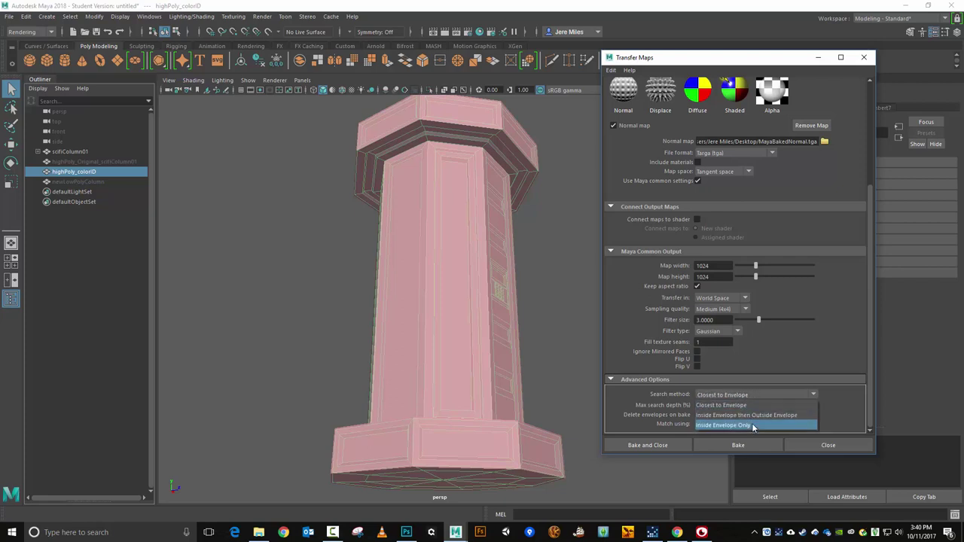
click(753, 426)
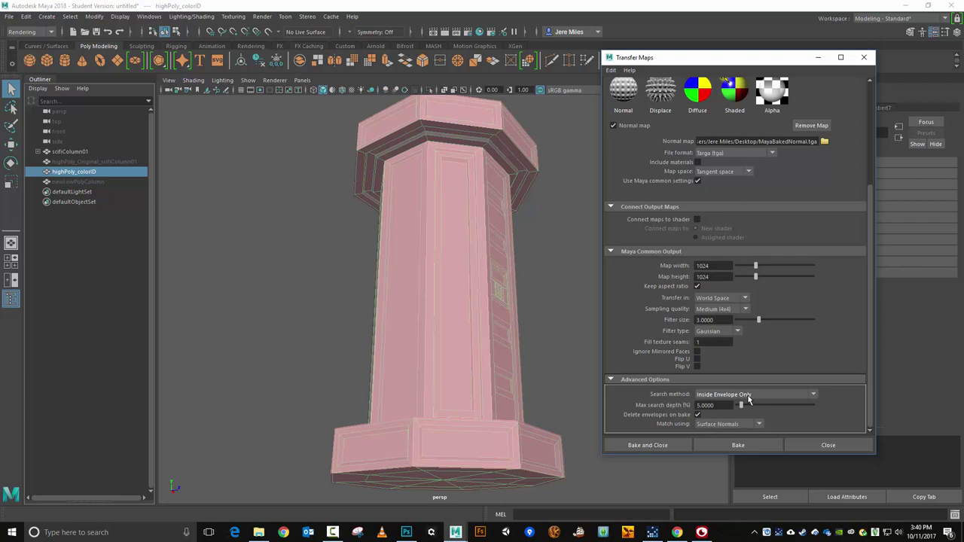
click(746, 398)
click(746, 405)
click(751, 396)
click(746, 426)
double_click(712, 405)
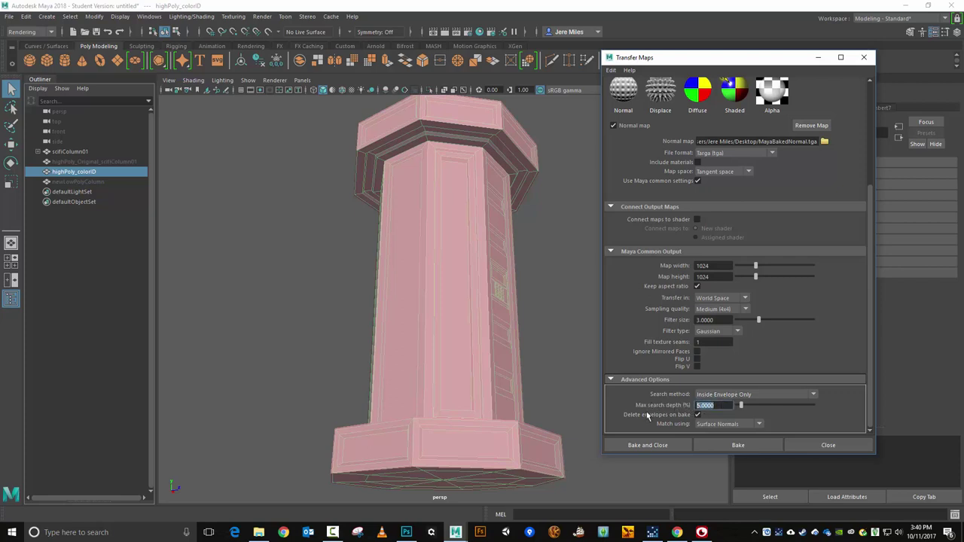
text(0)
click(36, 152)
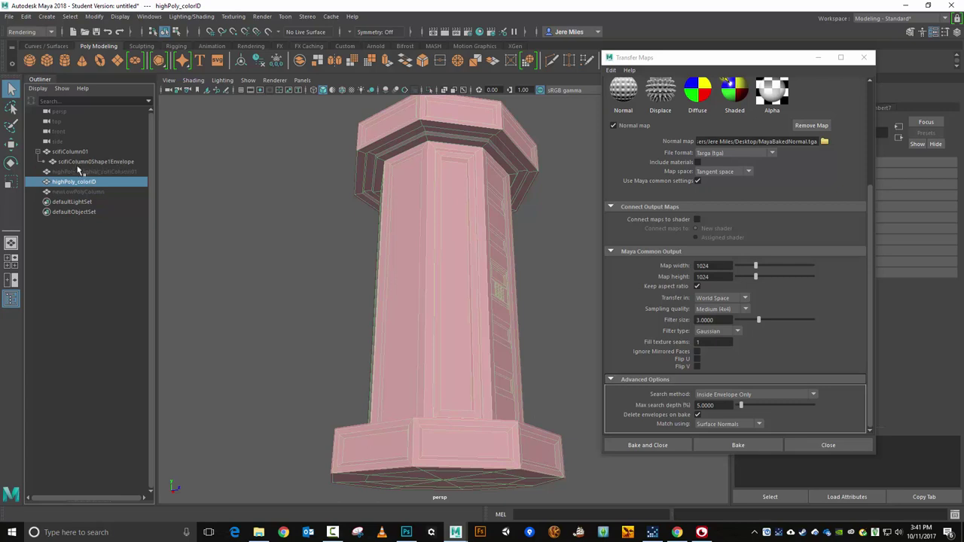
click(38, 152)
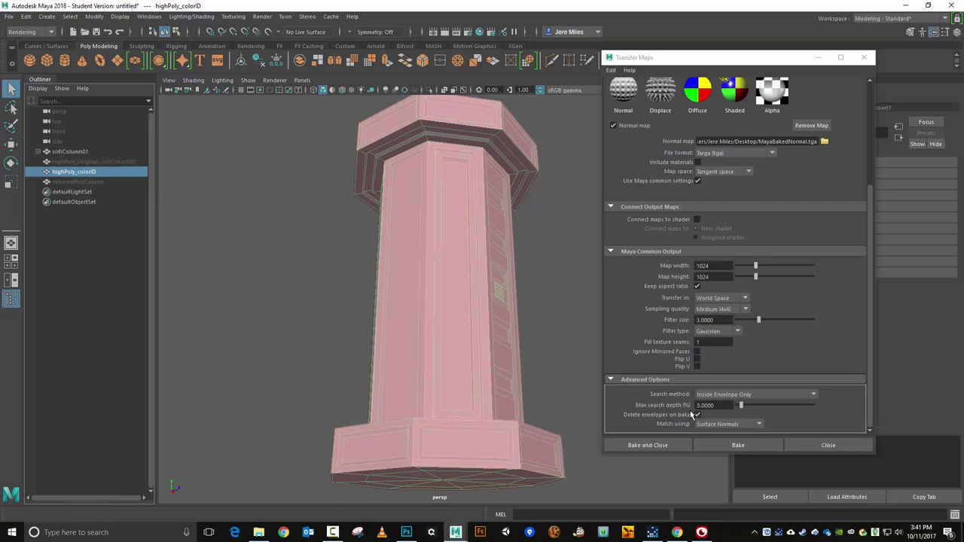
click(759, 424)
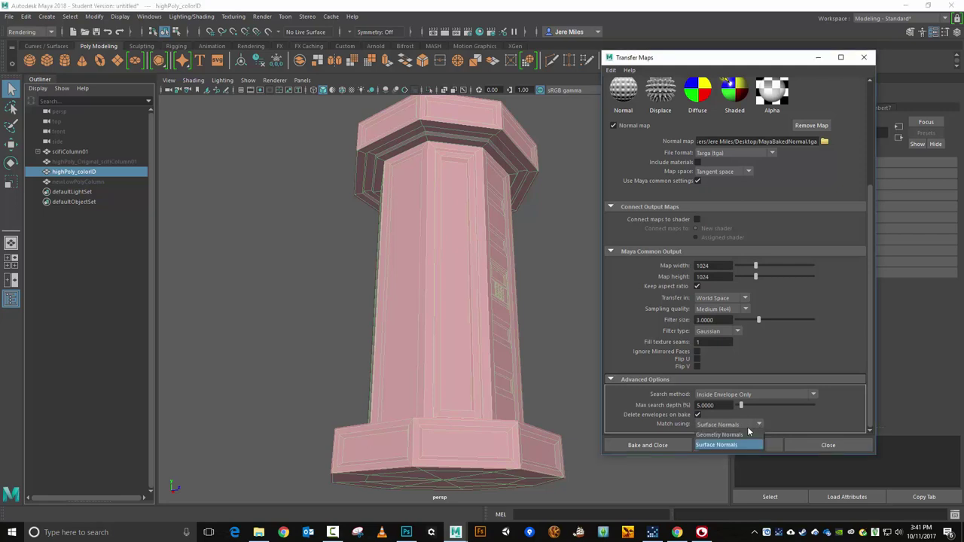
click(726, 426)
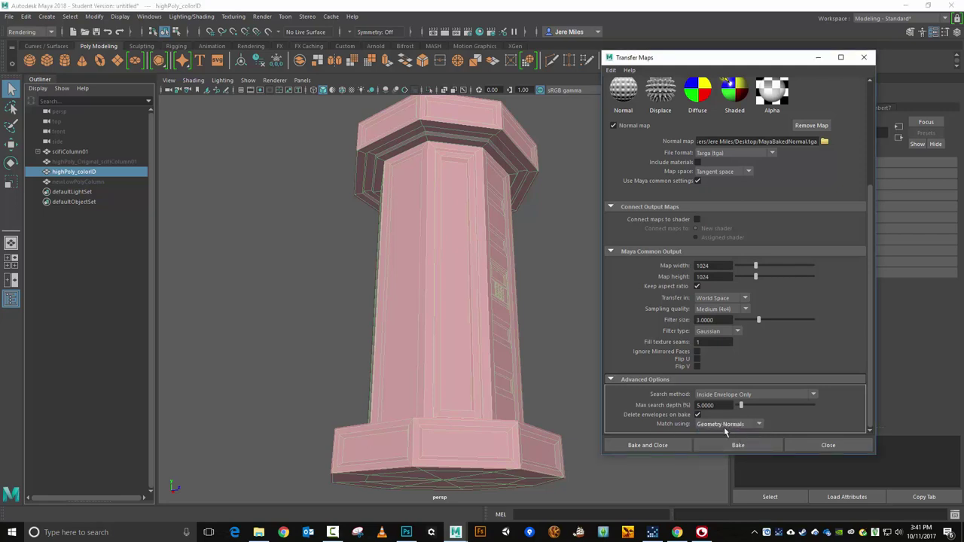
click(758, 424)
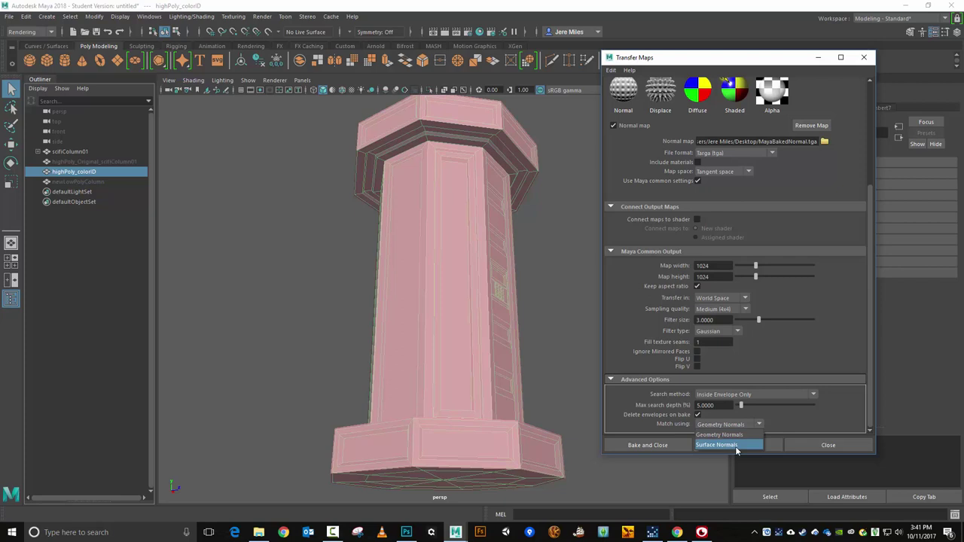
click(734, 446)
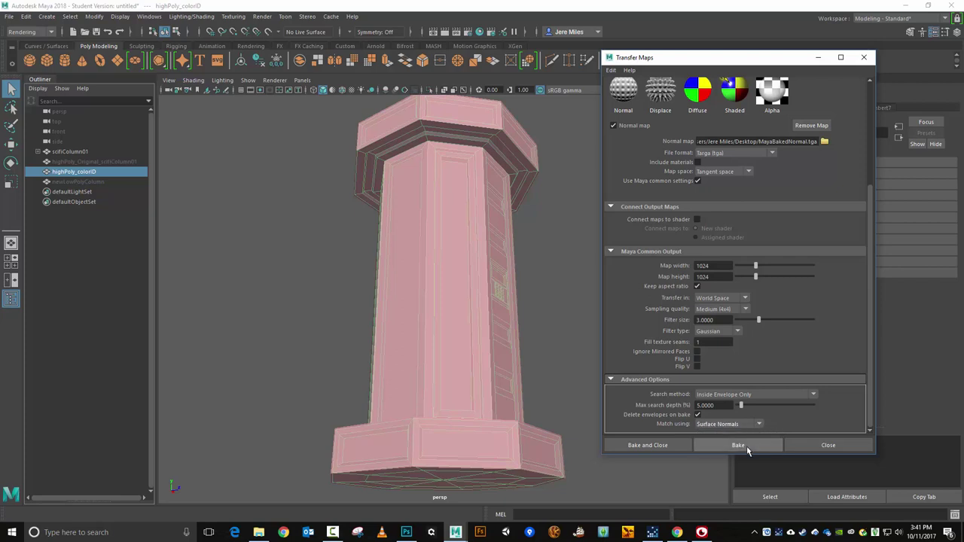
- Run Bake in Transfer Maps and let sampling finish
click(747, 450)
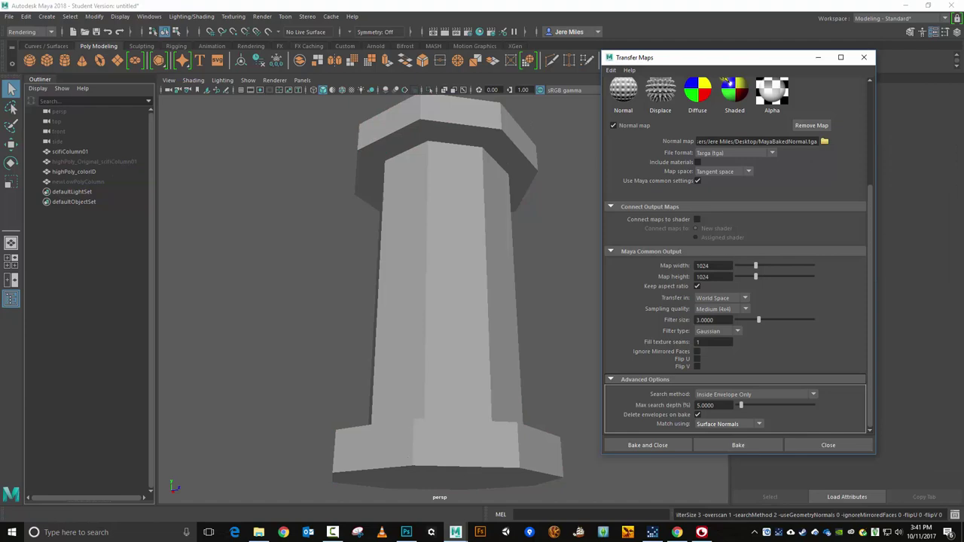
- Load MayaBakedNormal.tga from the Desktop folder into Photoshop, showing the 1024×1024 purple normal map
click(406, 532)
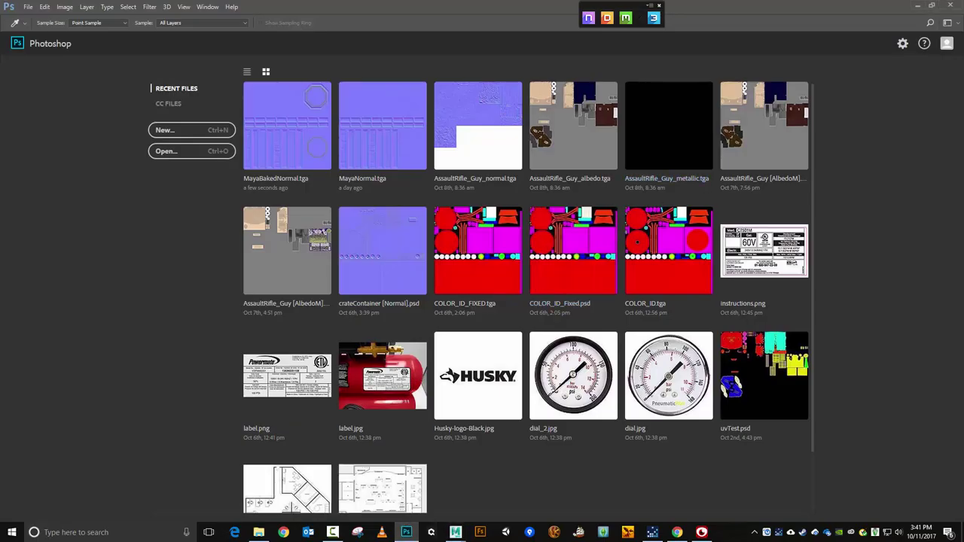
drag(963, 107, 552, 87)
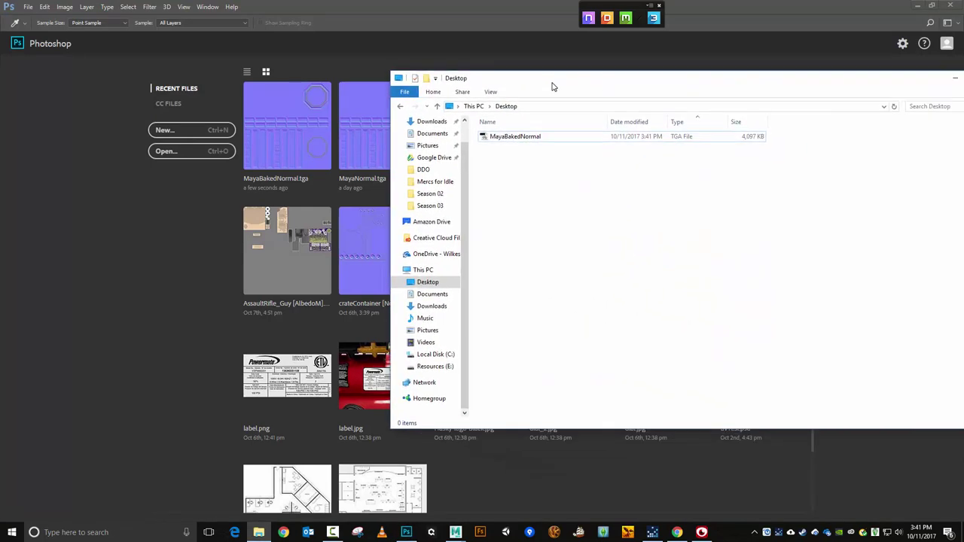
click(534, 142)
drag(535, 142, 321, 209)
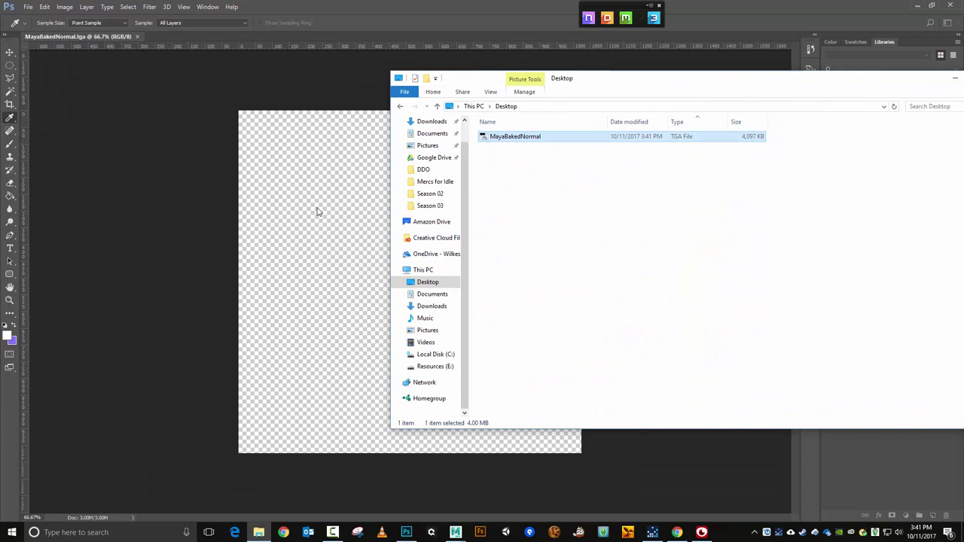
double_click(454, 13)
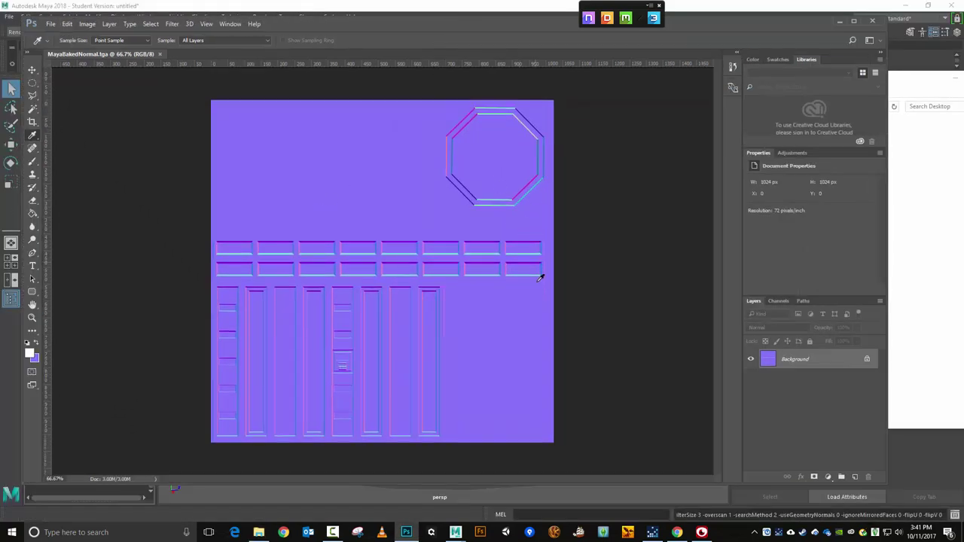